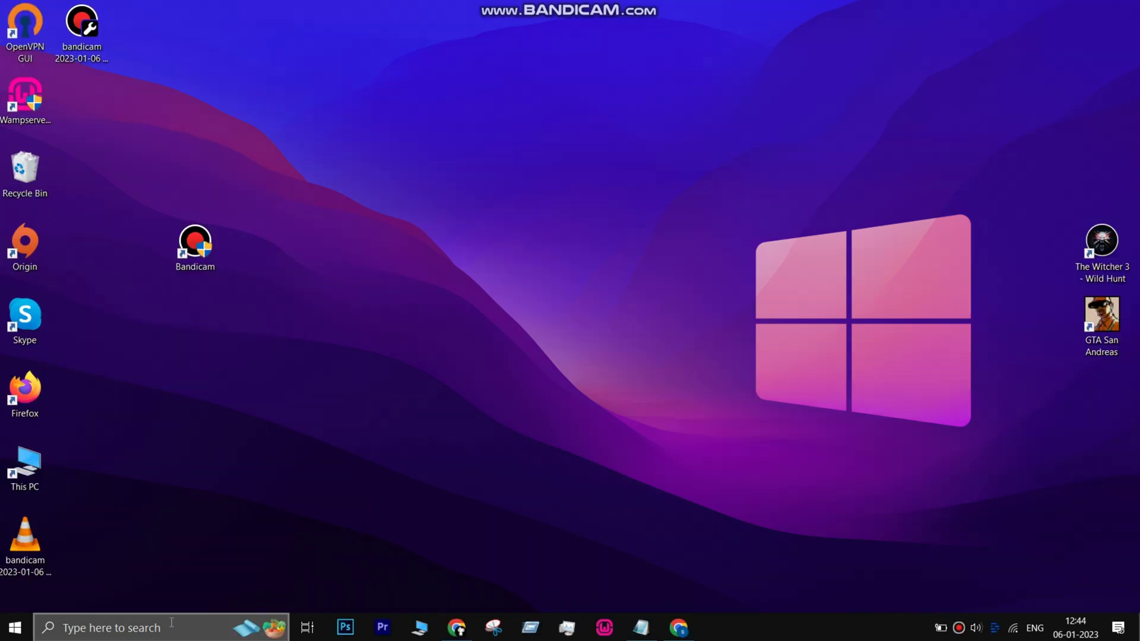
Step: Launch services.msc from the Run dialog and maximize the Services window
click(173, 627)
text(r)
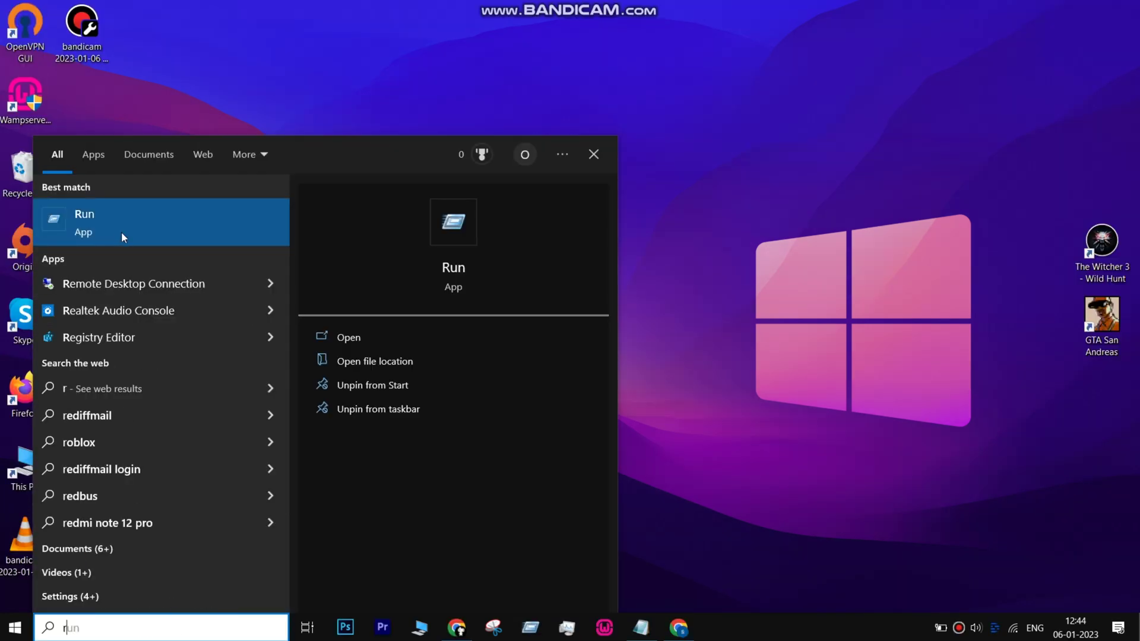
click(122, 237)
text(se)
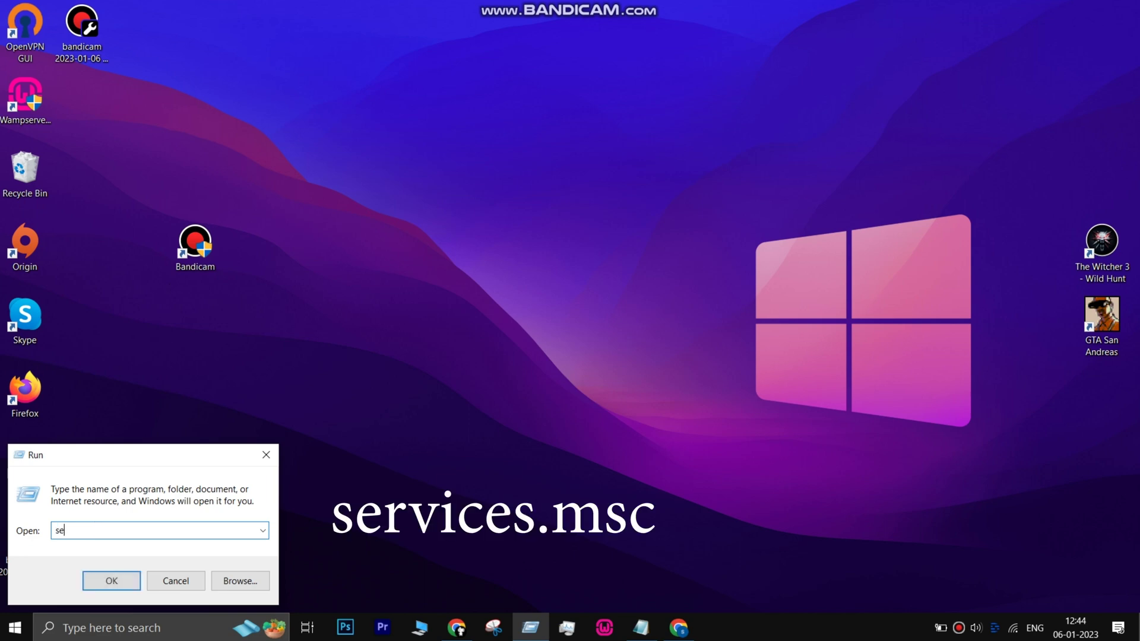
text(rvices)
text(.msc)
key(Return)
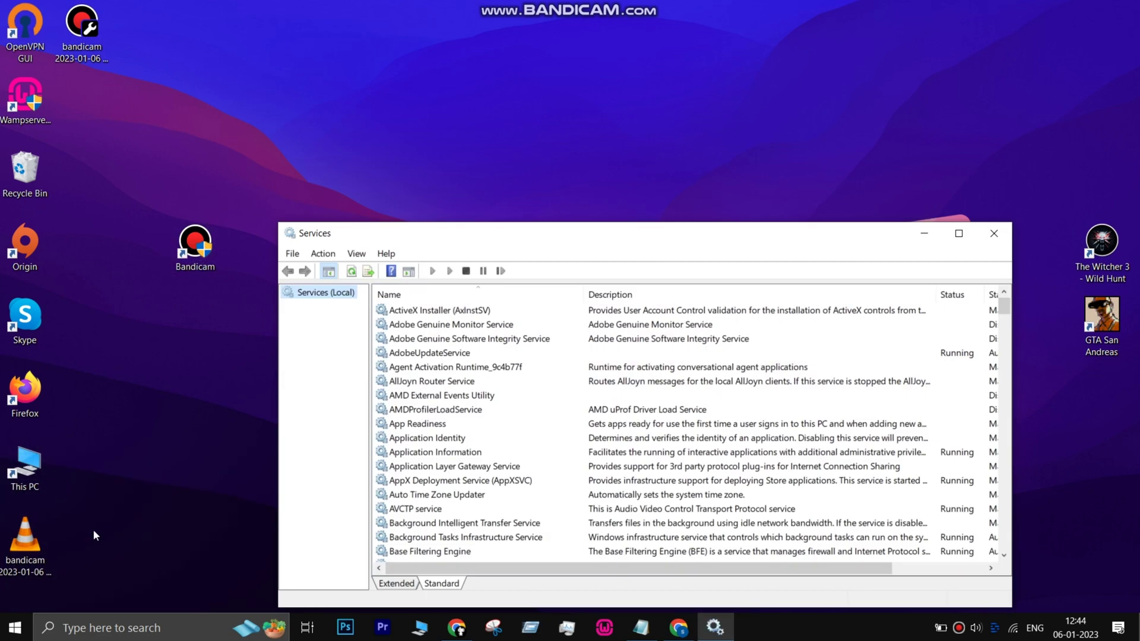
click(961, 233)
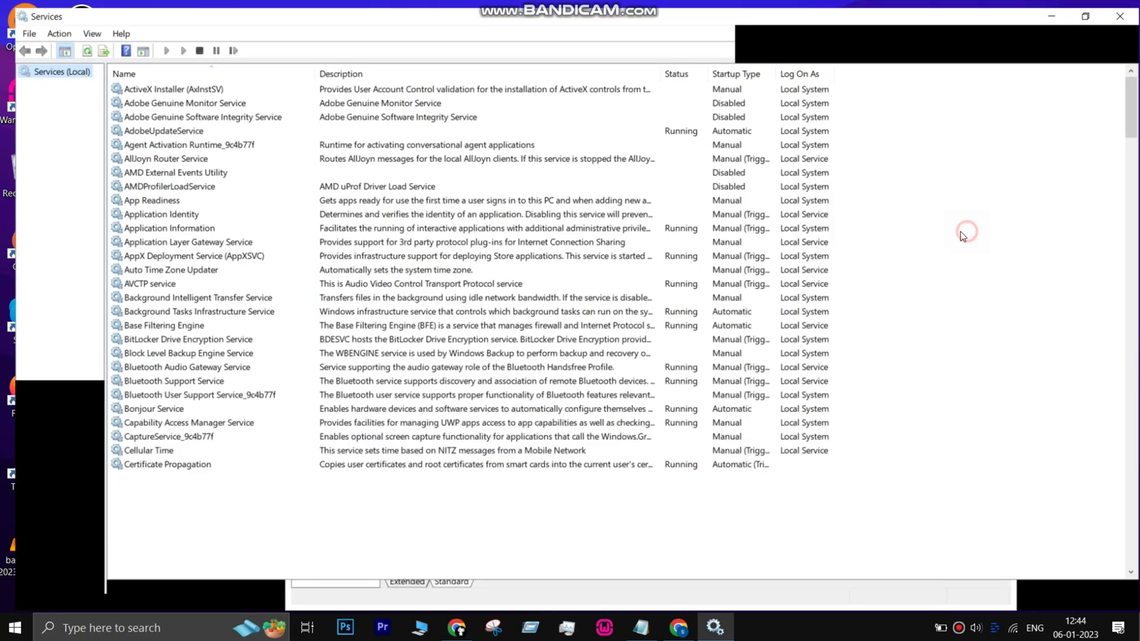
Step: Scroll down to the Windows Installer service and right-click it for its actions
scroll(311, 303, down, 5)
scroll(311, 308, down, 3)
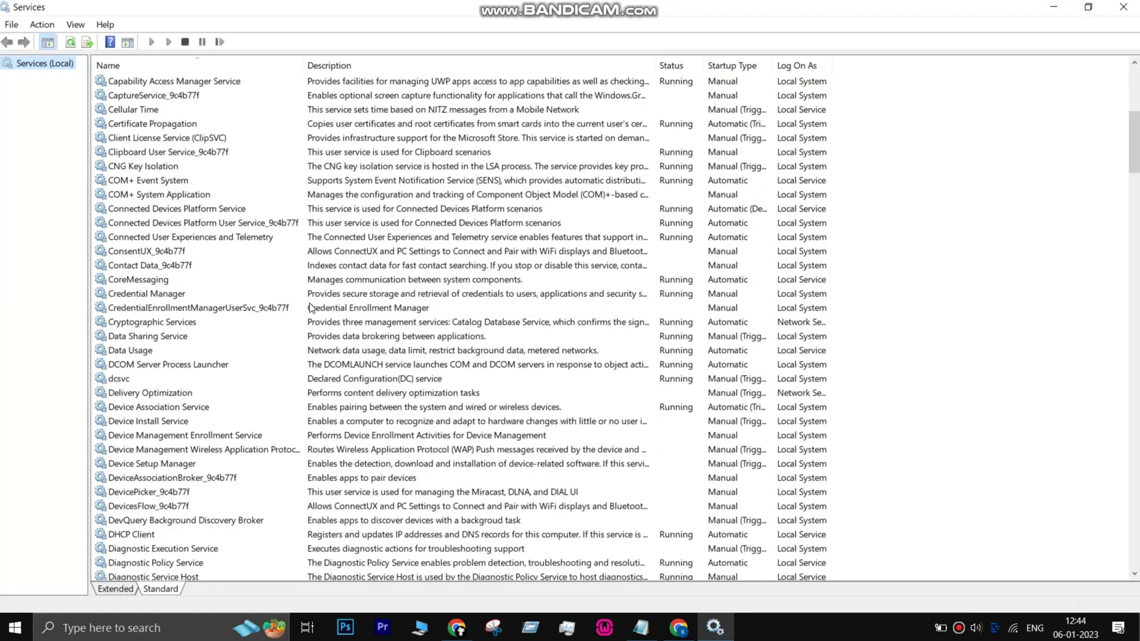
scroll(311, 308, down, 3)
scroll(311, 307, down, 13)
scroll(311, 308, down, 13)
scroll(311, 307, down, 15)
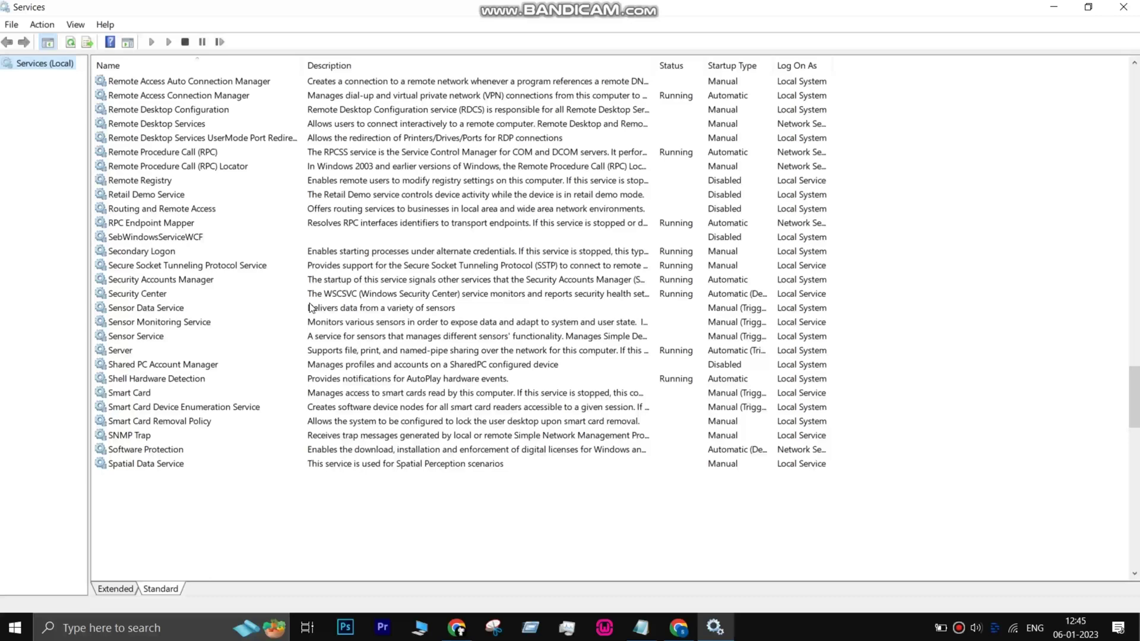
scroll(312, 308, down, 14)
scroll(199, 356, down, 3)
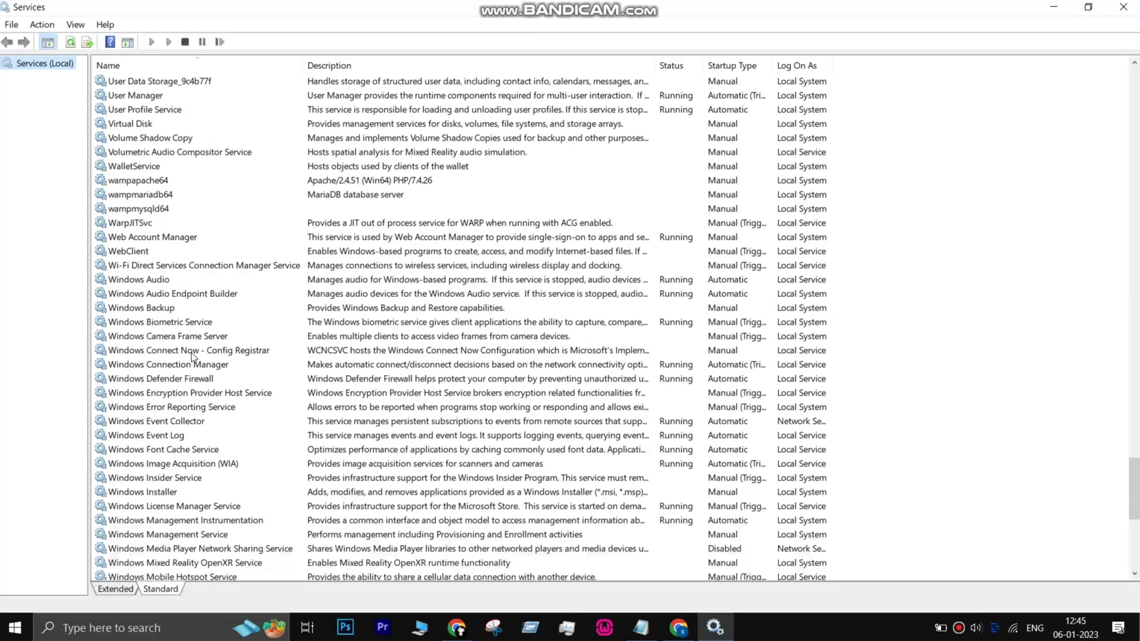
click(162, 489)
right_click(162, 489)
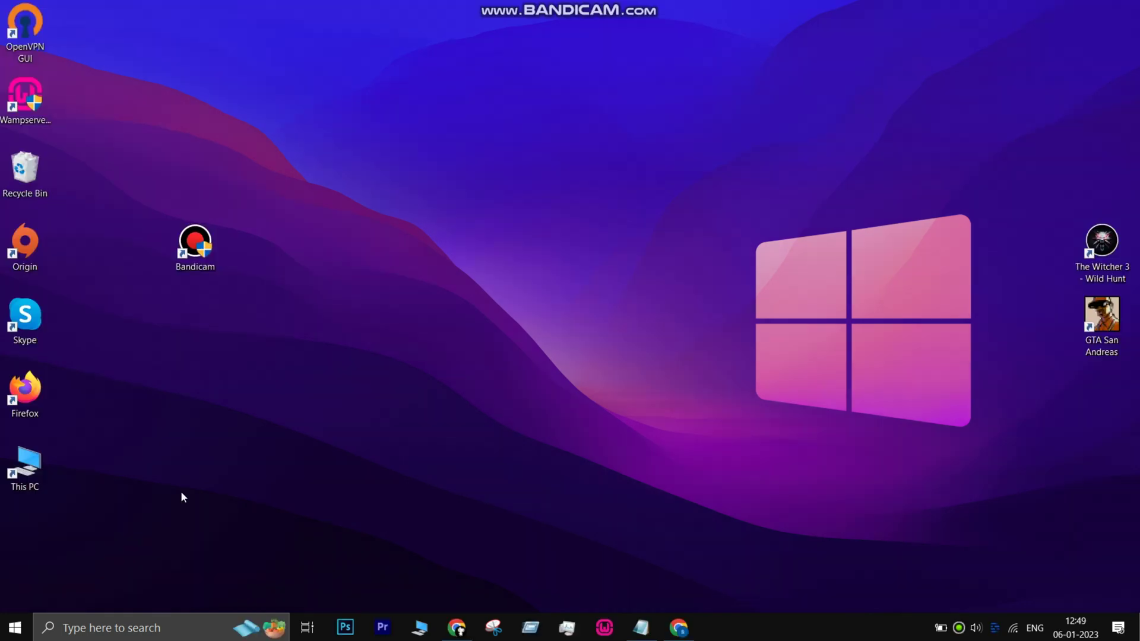
Step: Search for Run and launch services.msc from it
click(119, 627)
text(run)
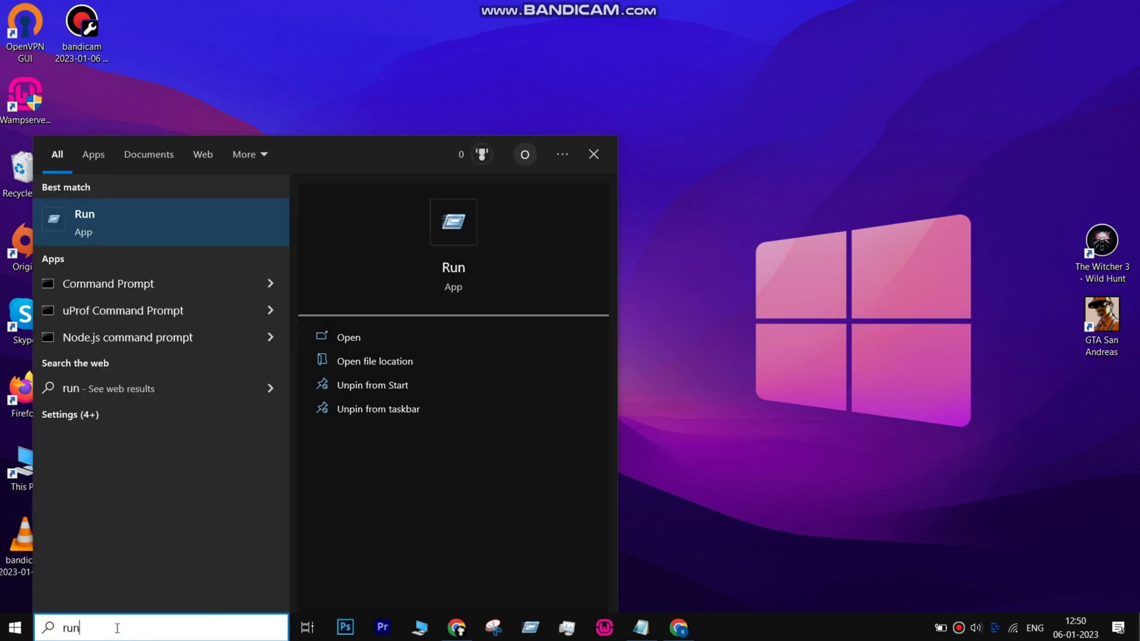
click(130, 208)
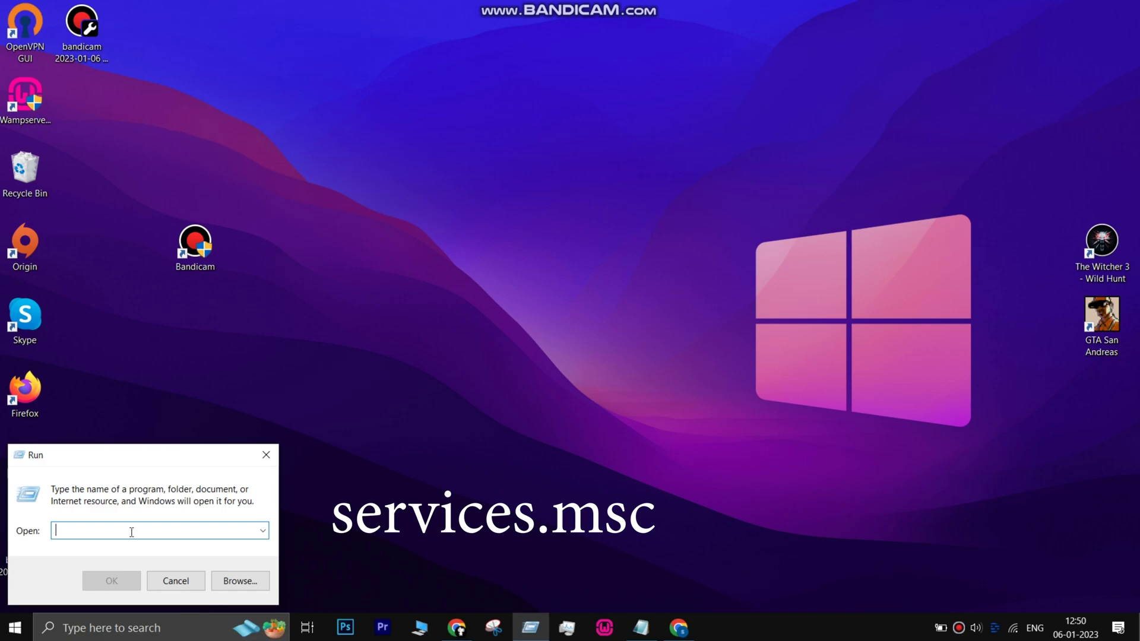
text(services.msc)
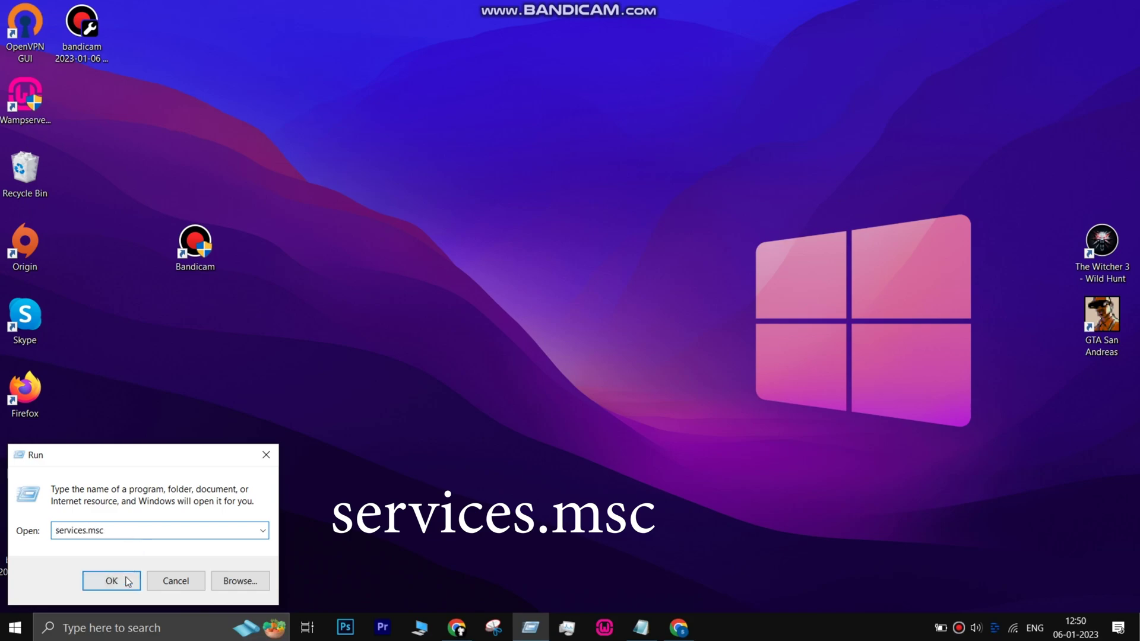
click(126, 579)
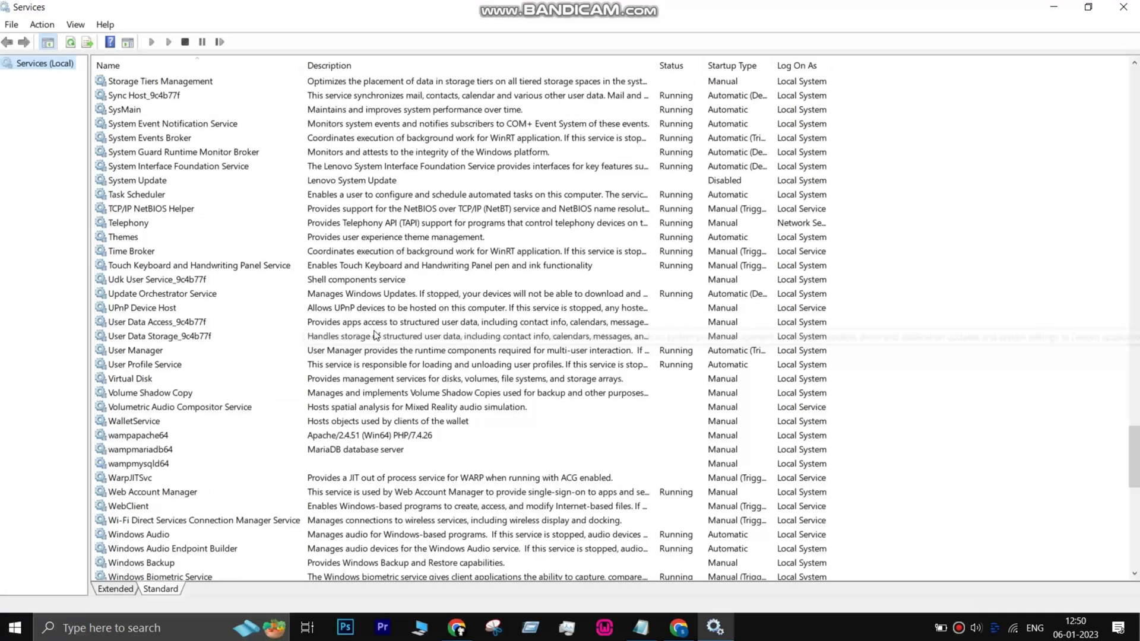
Step: Scroll down to the Windows Update service, select it and right-click it
drag(1136, 130, 1135, 493)
scroll(255, 397, down, 5)
click(190, 493)
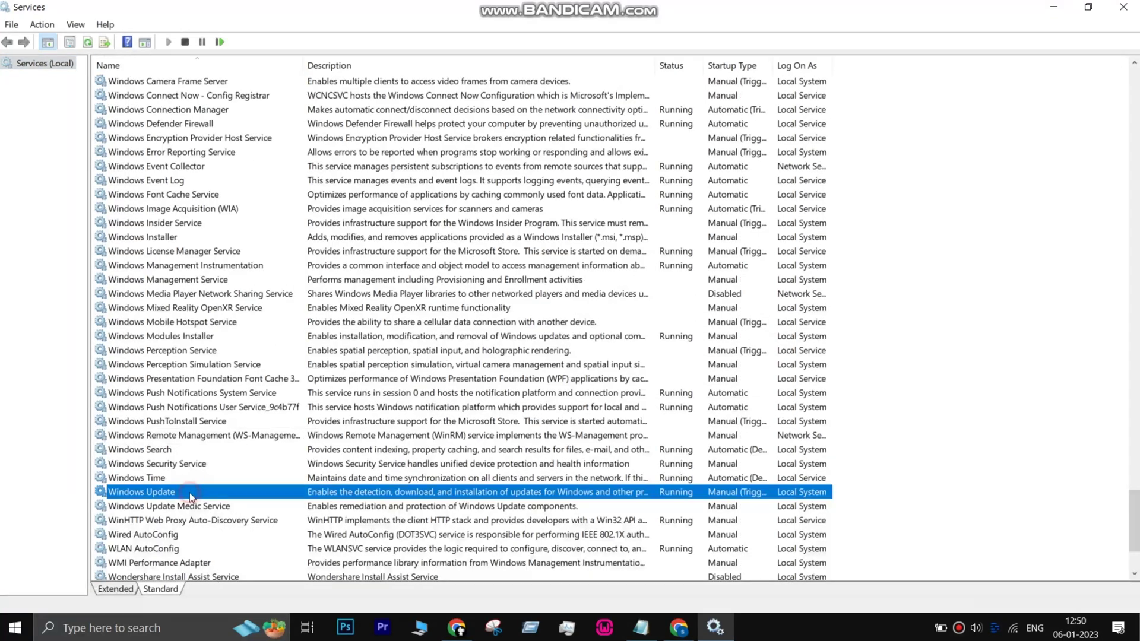
right_click(190, 494)
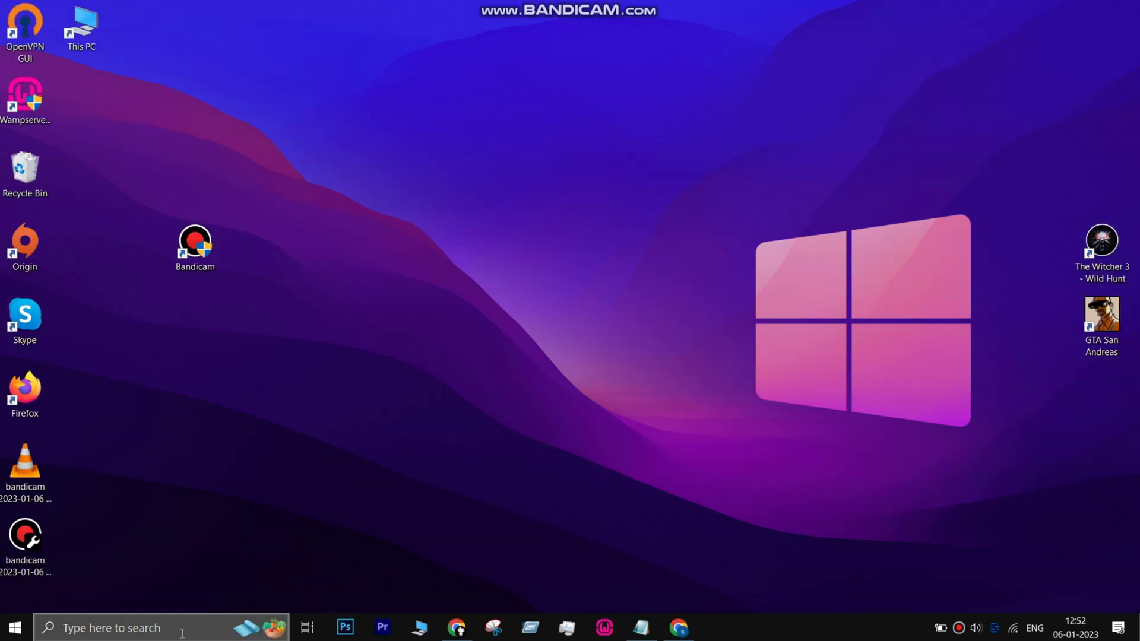
Step: Go to Settings > Update & Security > Troubleshoot > Additional troubleshooters and expand Windows Update
click(178, 628)
text(s)
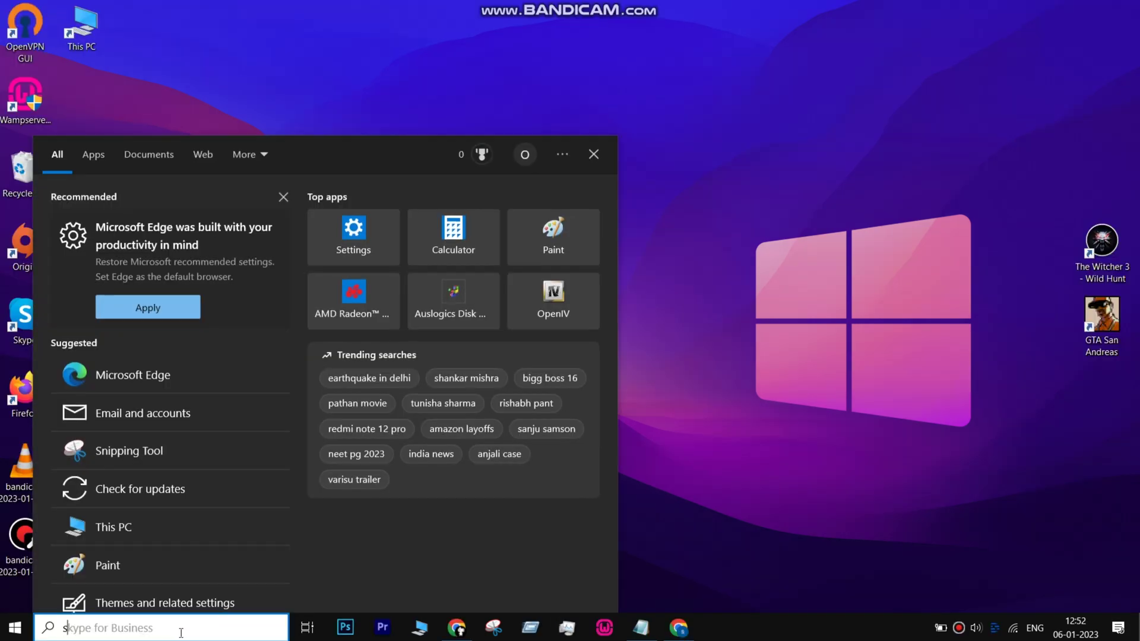
text(ettings)
click(146, 223)
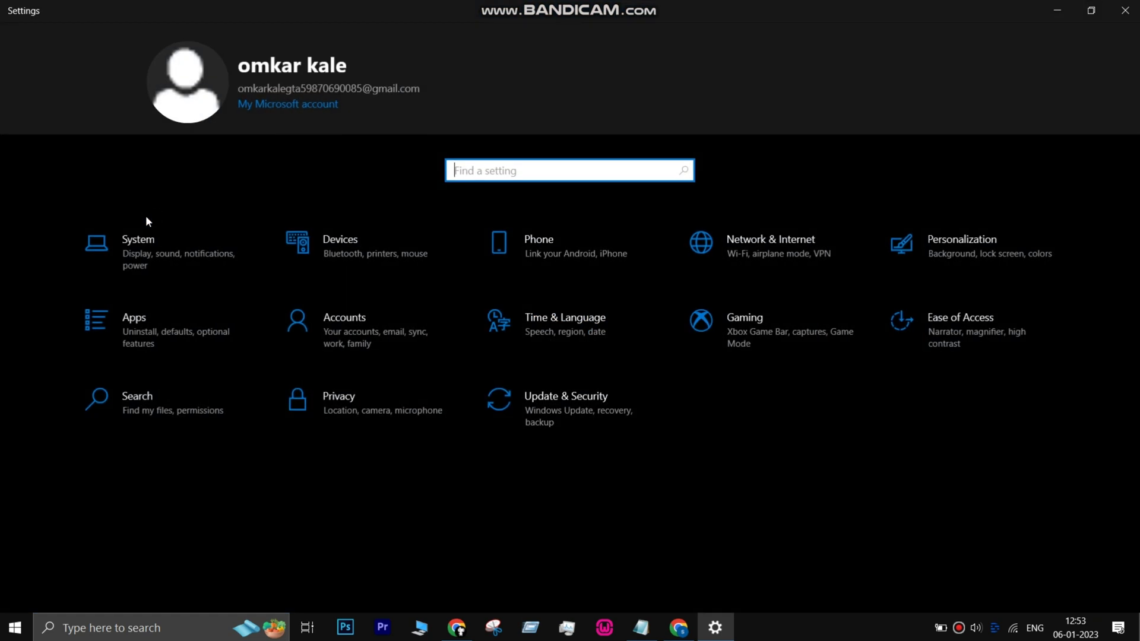
click(577, 423)
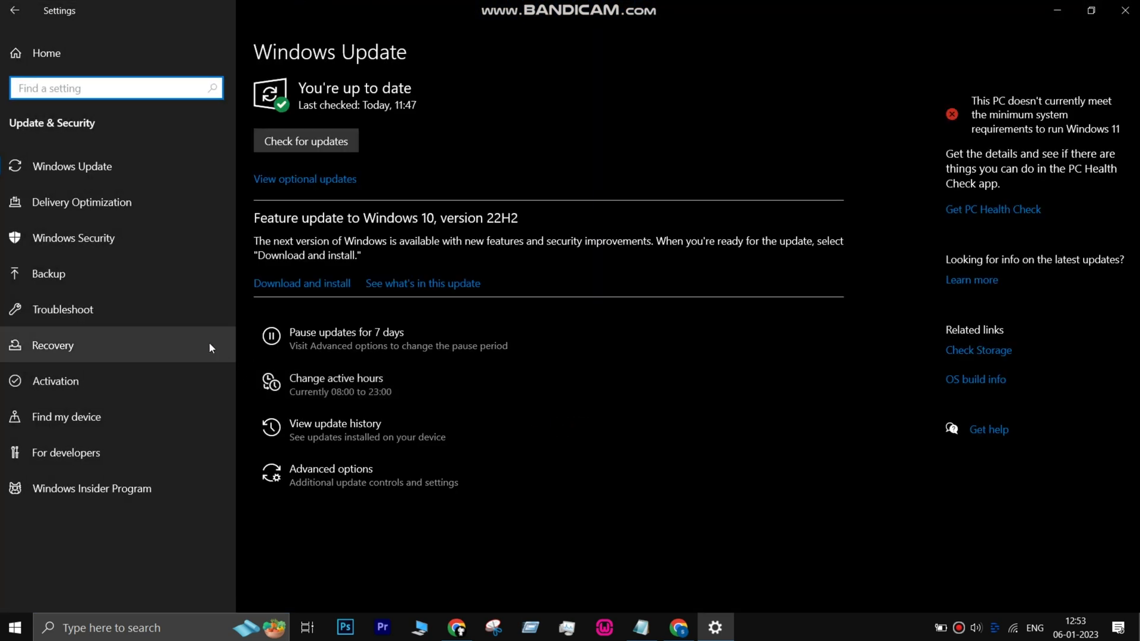
click(138, 316)
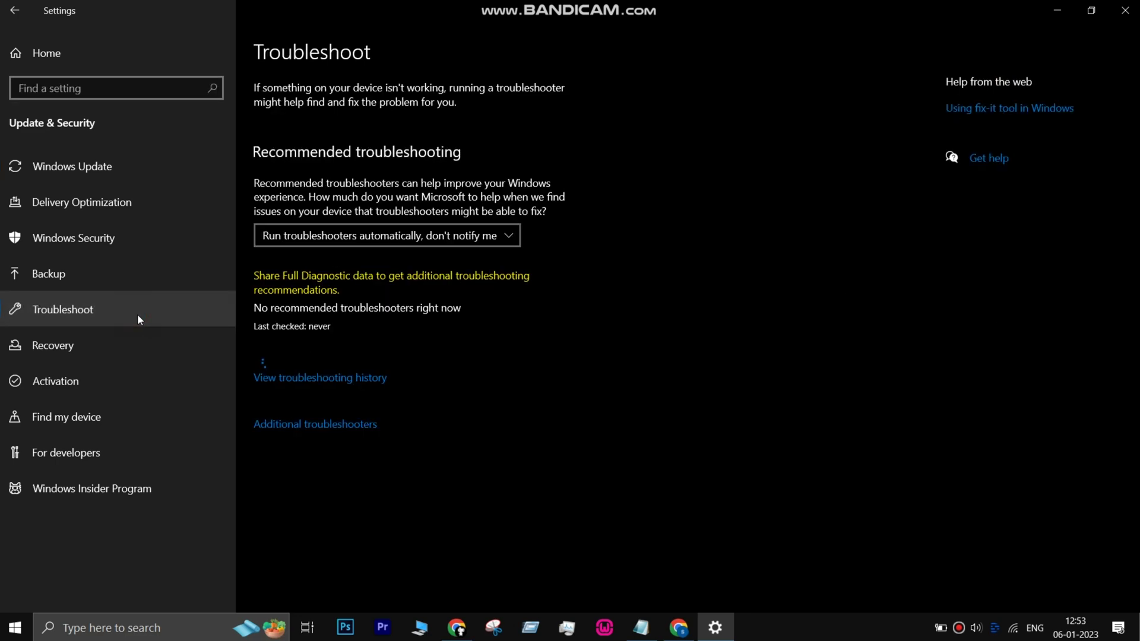
click(327, 426)
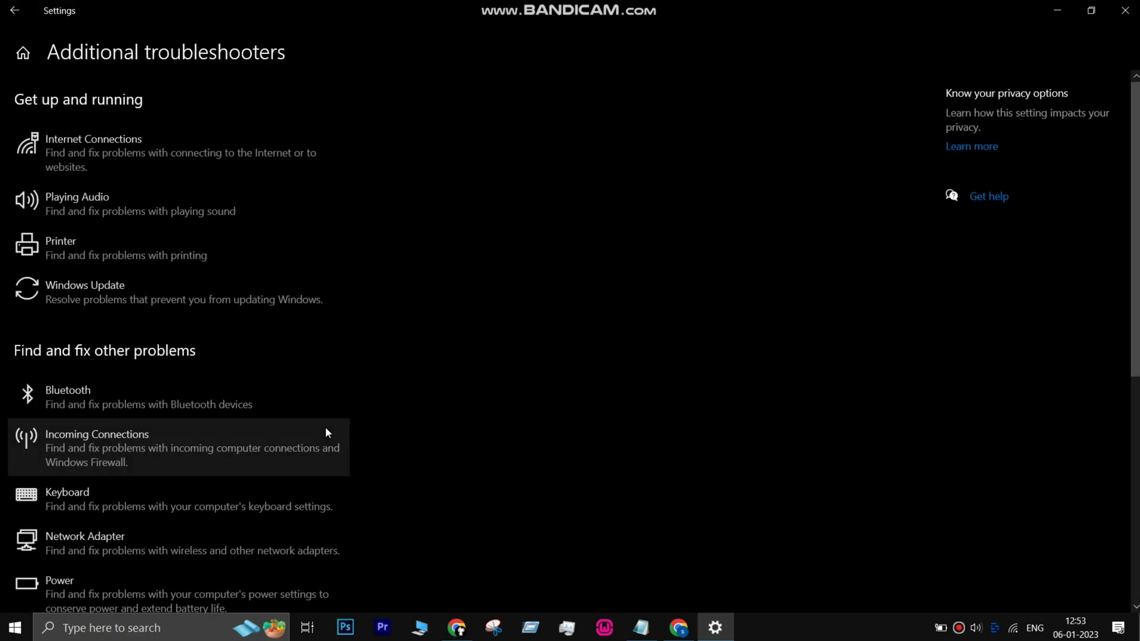
click(229, 295)
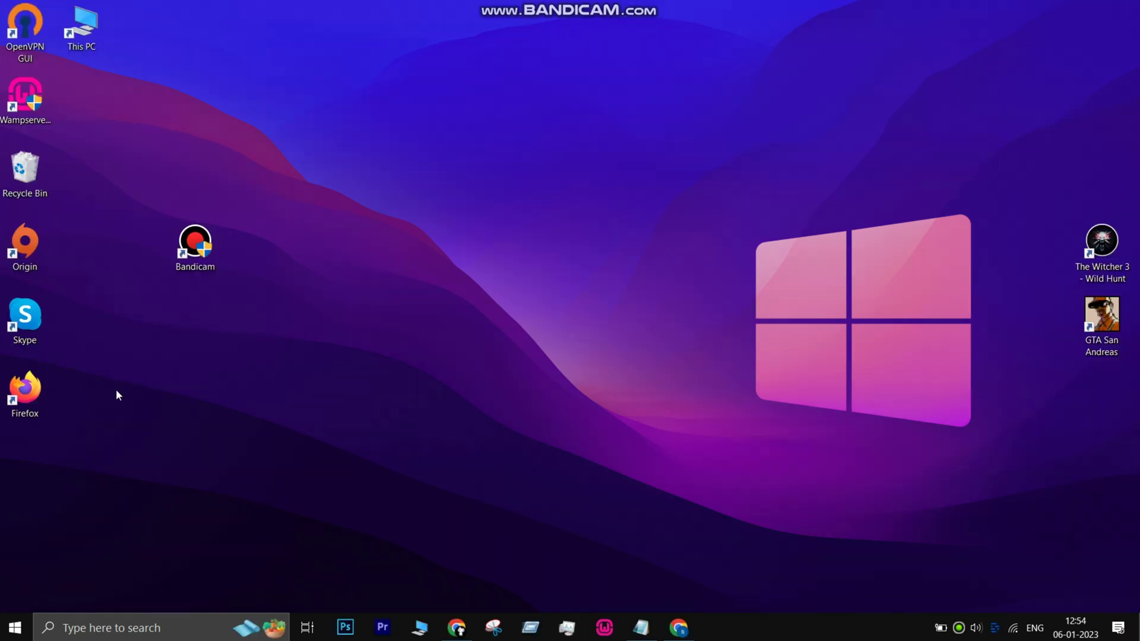
Step: Navigate from This PC to C:\Windows\SoftwareDistribution
double_click(86, 36)
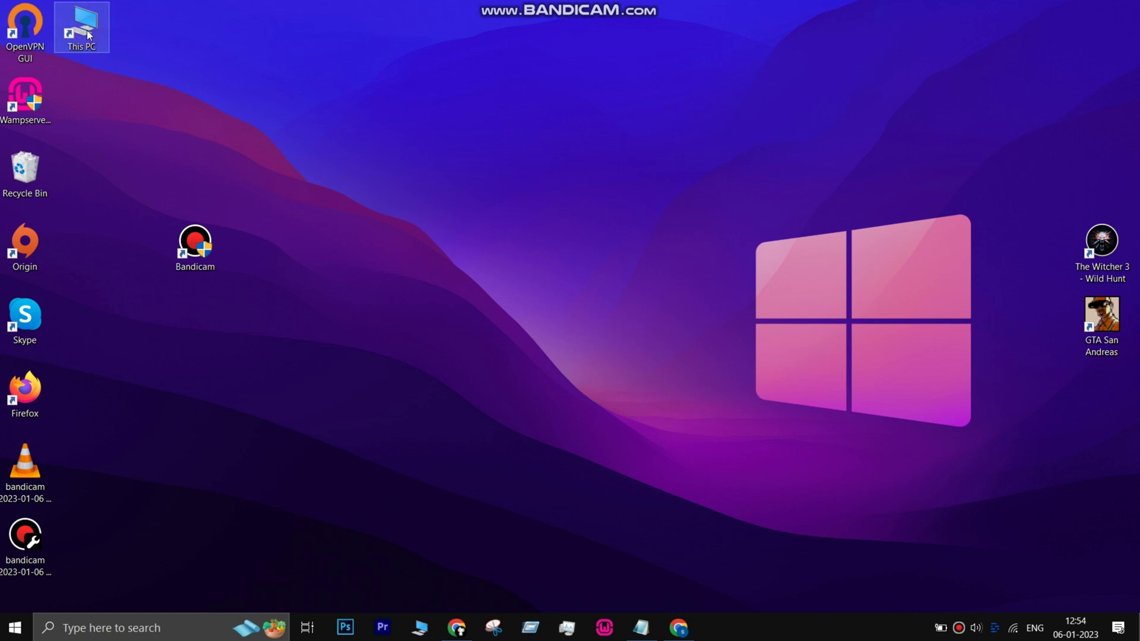
double_click(209, 276)
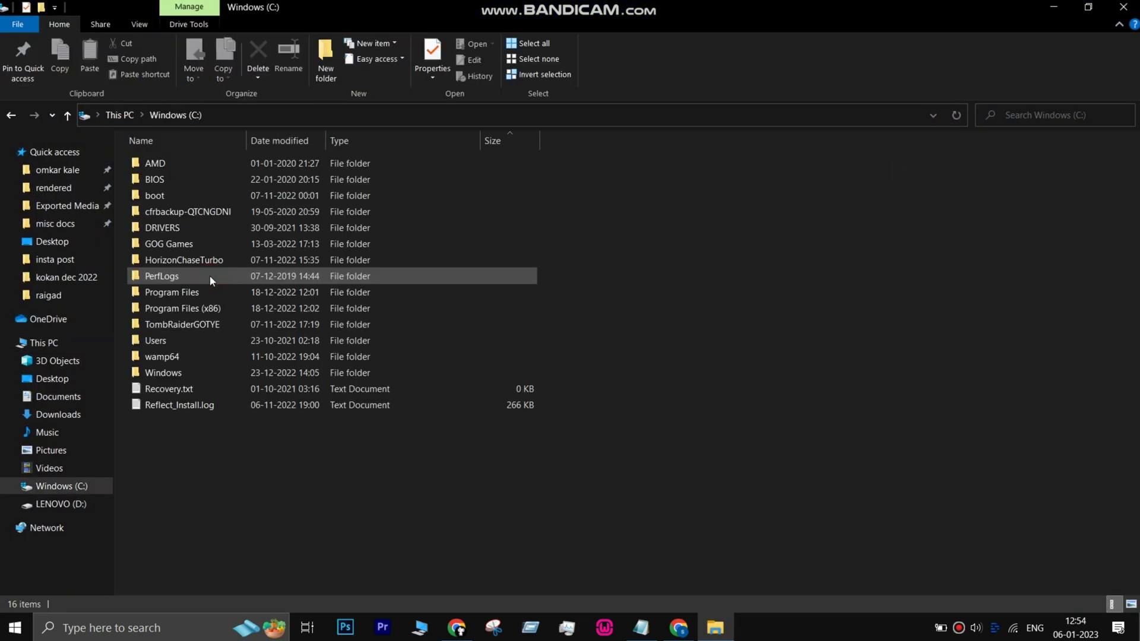
double_click(180, 373)
scroll(186, 376, down, 5)
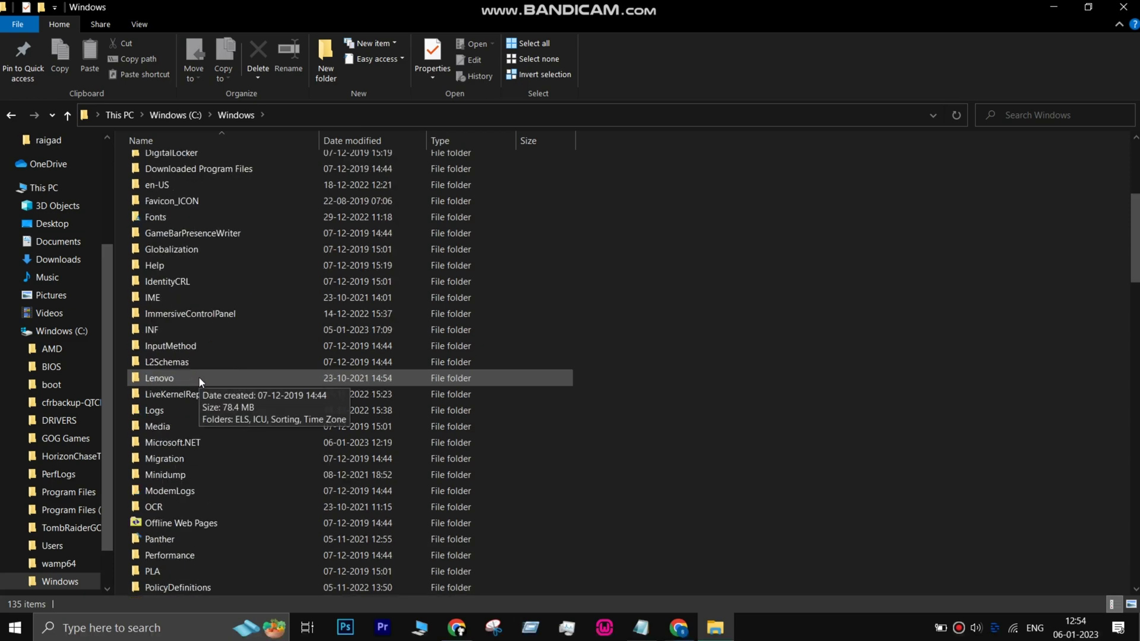
scroll(198, 378, down, 5)
scroll(198, 377, down, 5)
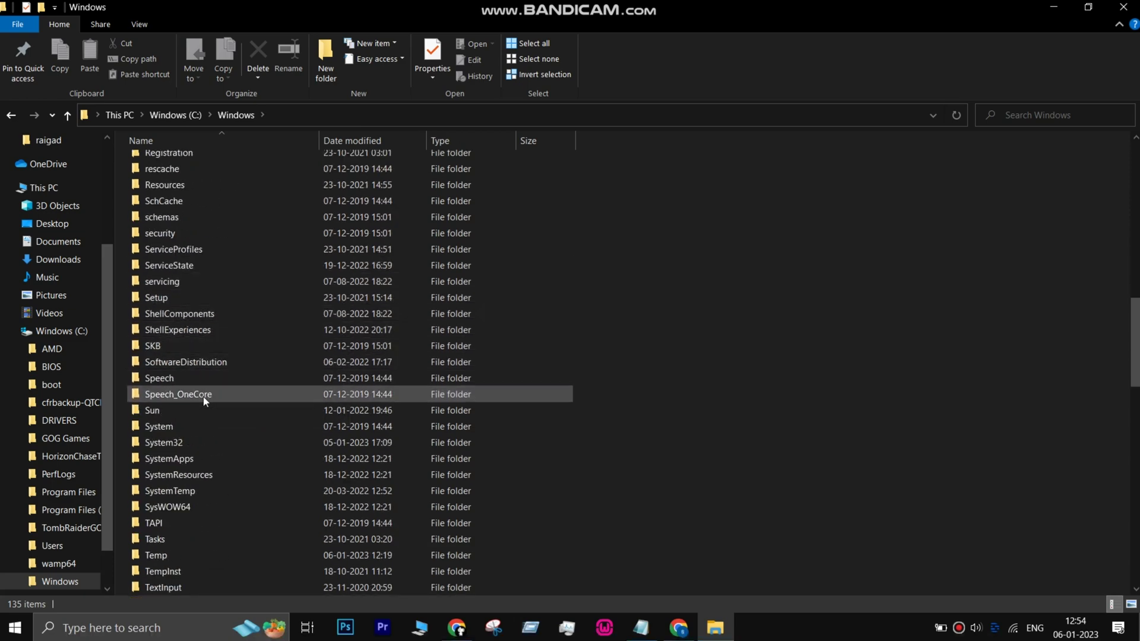
click(205, 361)
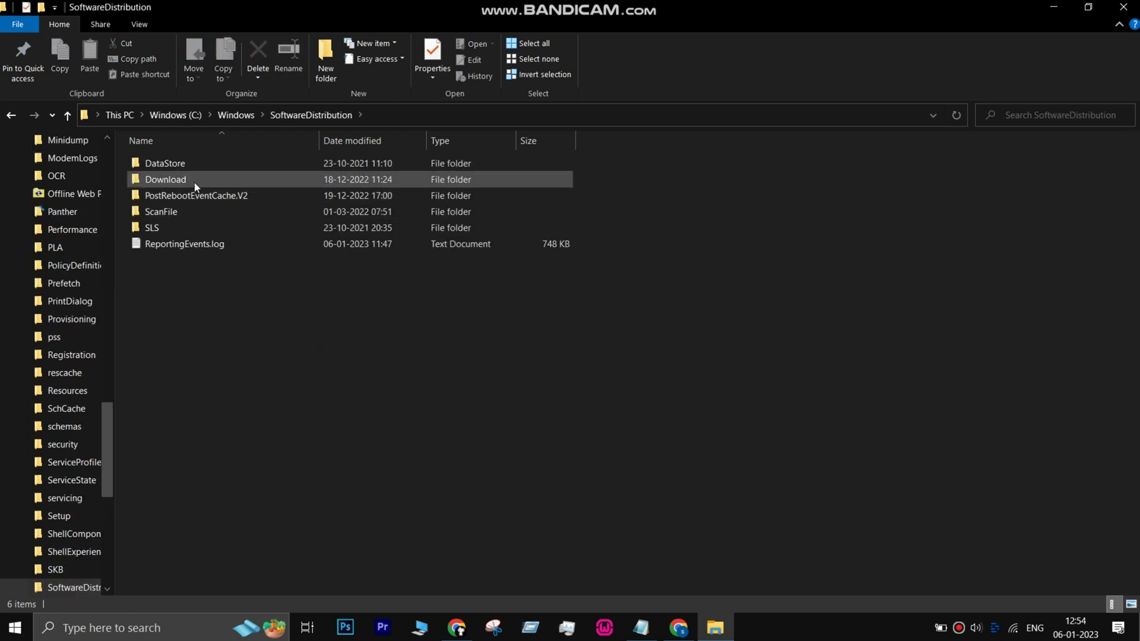
Step: Delete all contents of the DataStore folder
double_click(197, 168)
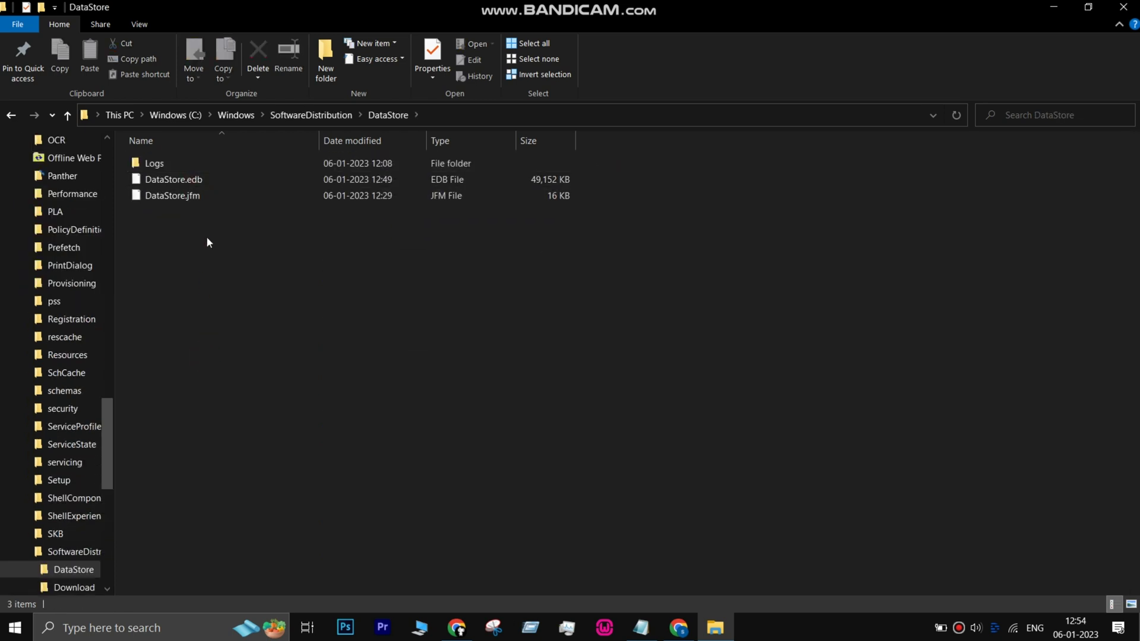
key(ctrl+a)
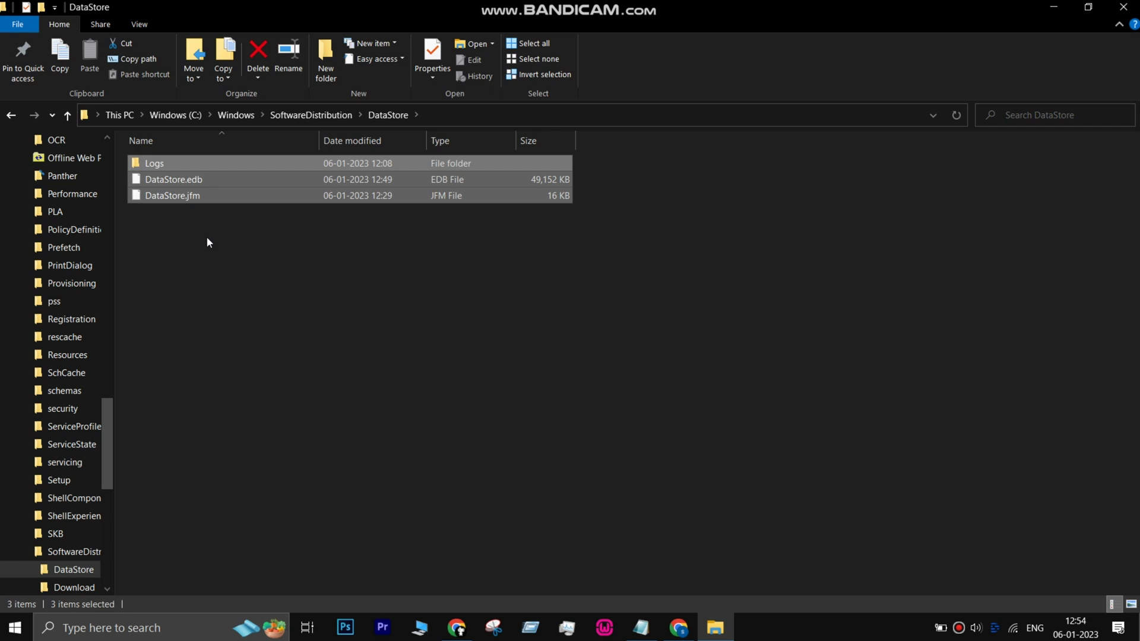
right_click(207, 241)
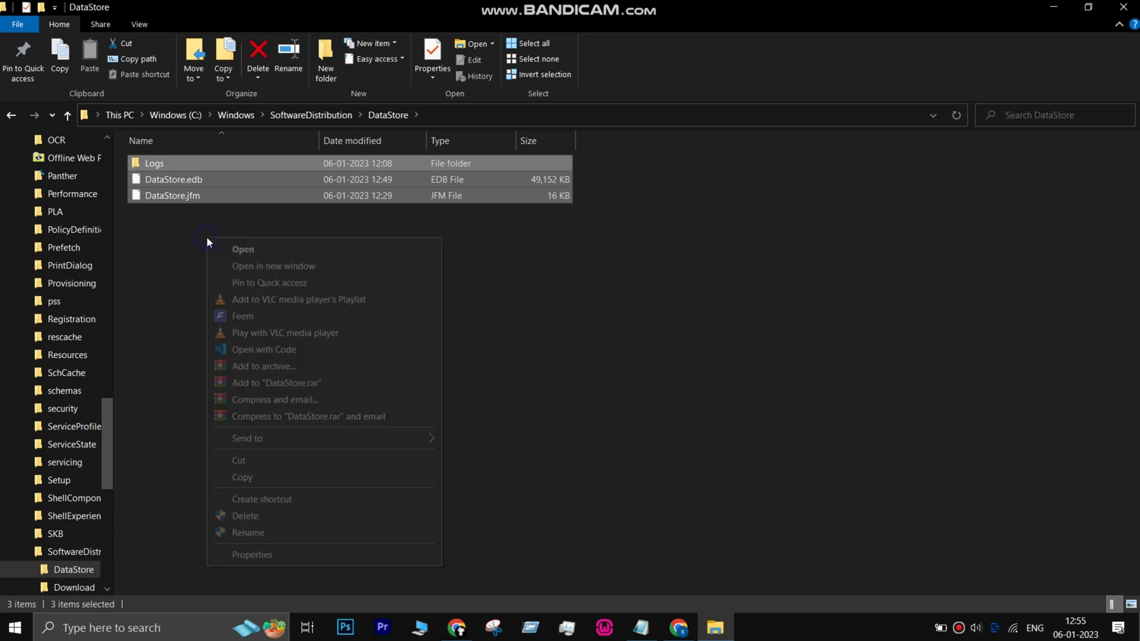
click(257, 517)
Step: In the Download folder, select all update folders and right-click them for deletion
double_click(212, 177)
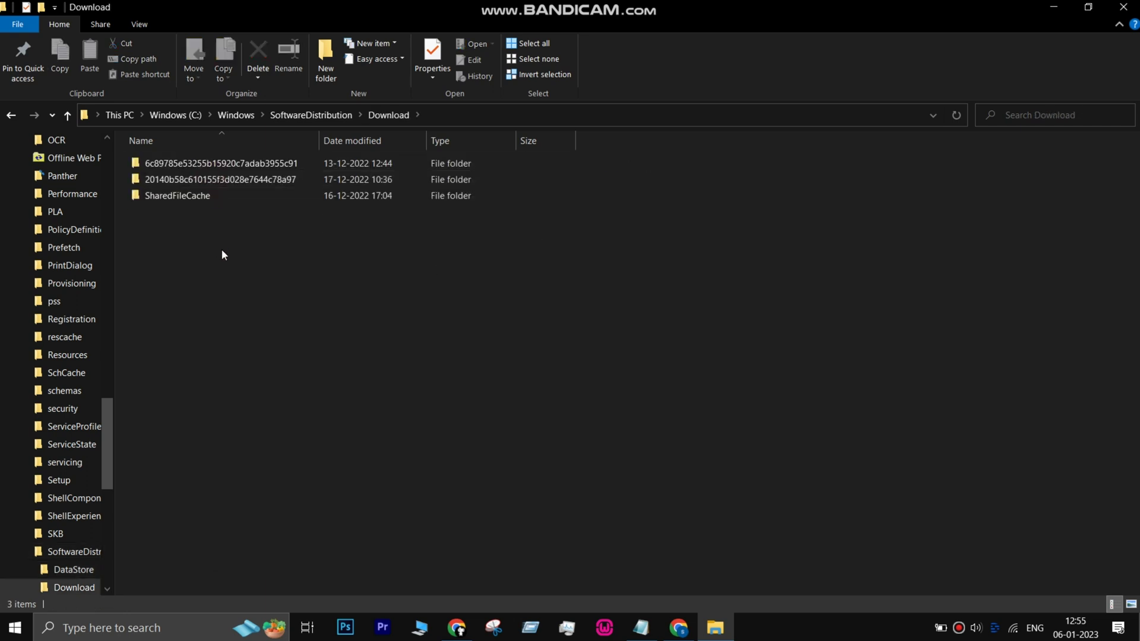
key(ctrl+a)
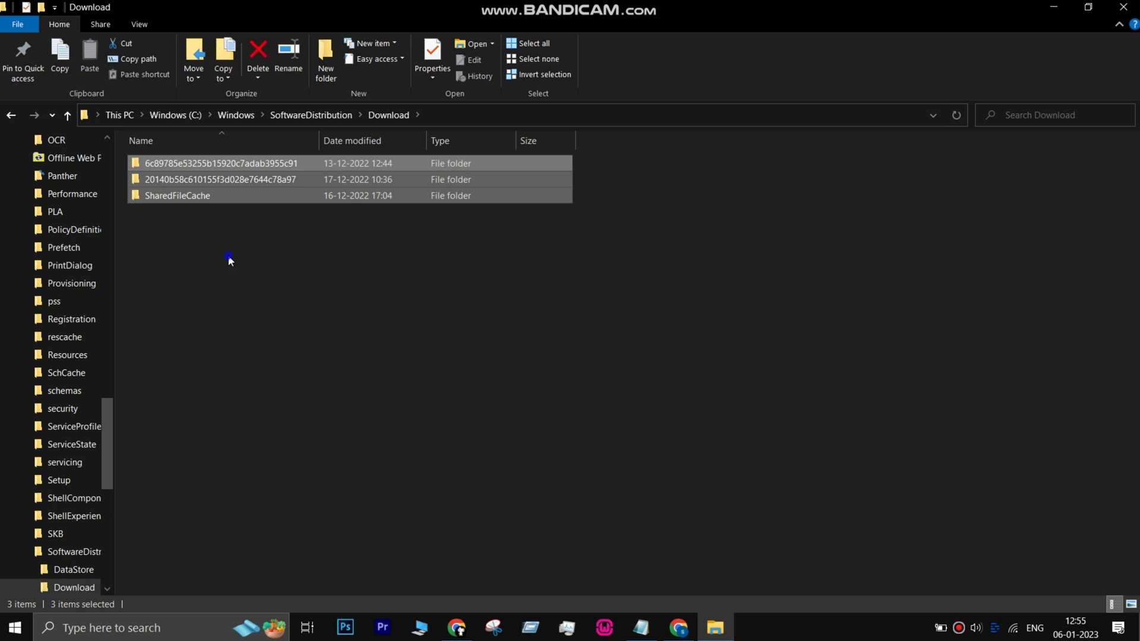
right_click(229, 259)
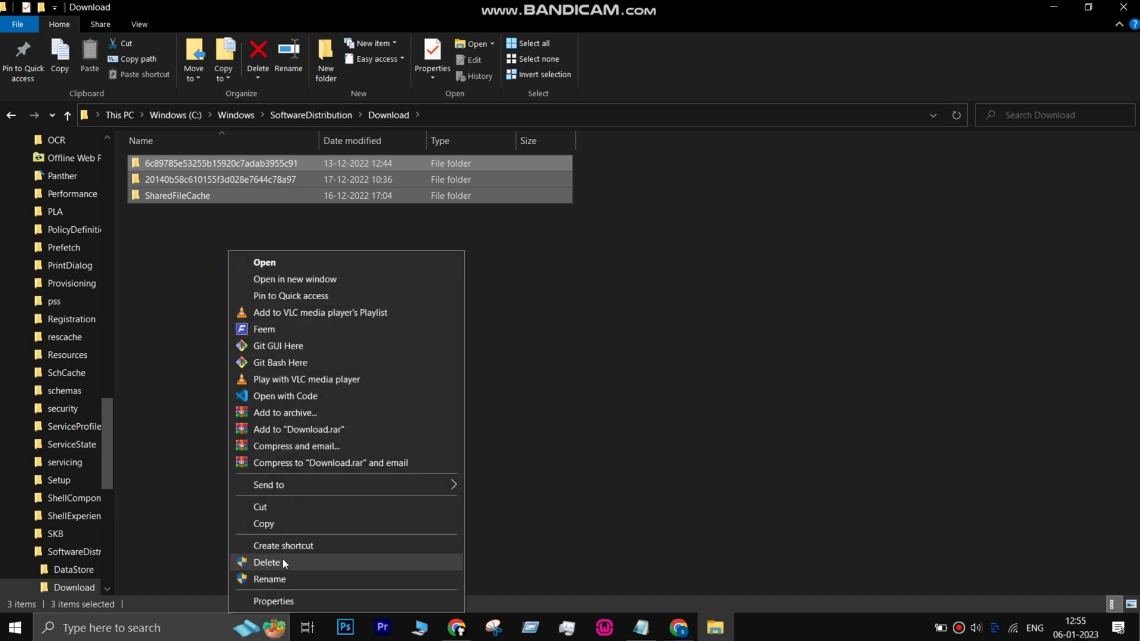